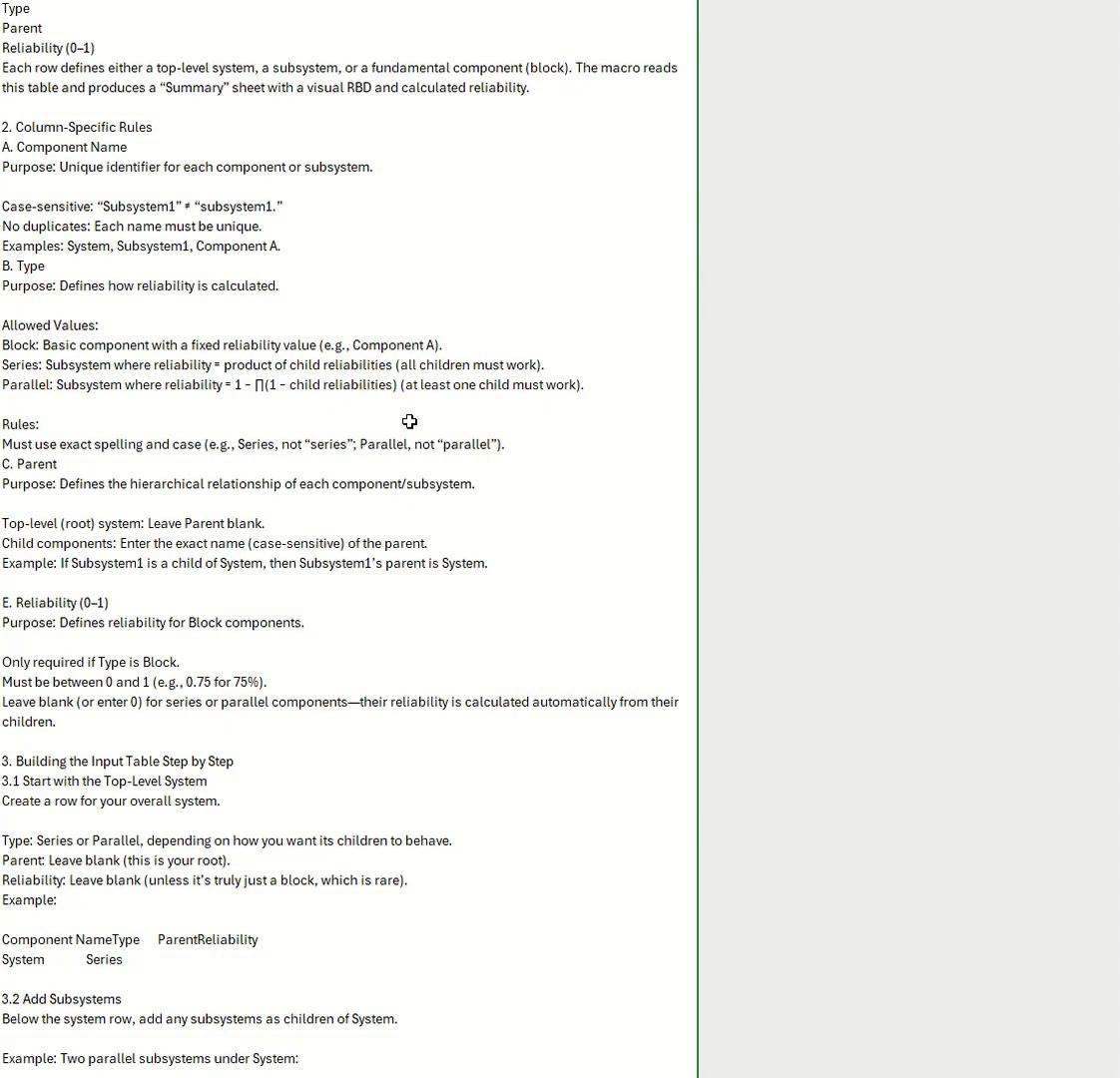
- Read through the RBD generator instructions, then go to the sheet with the component input table
scroll(262, 282, "up", 5)
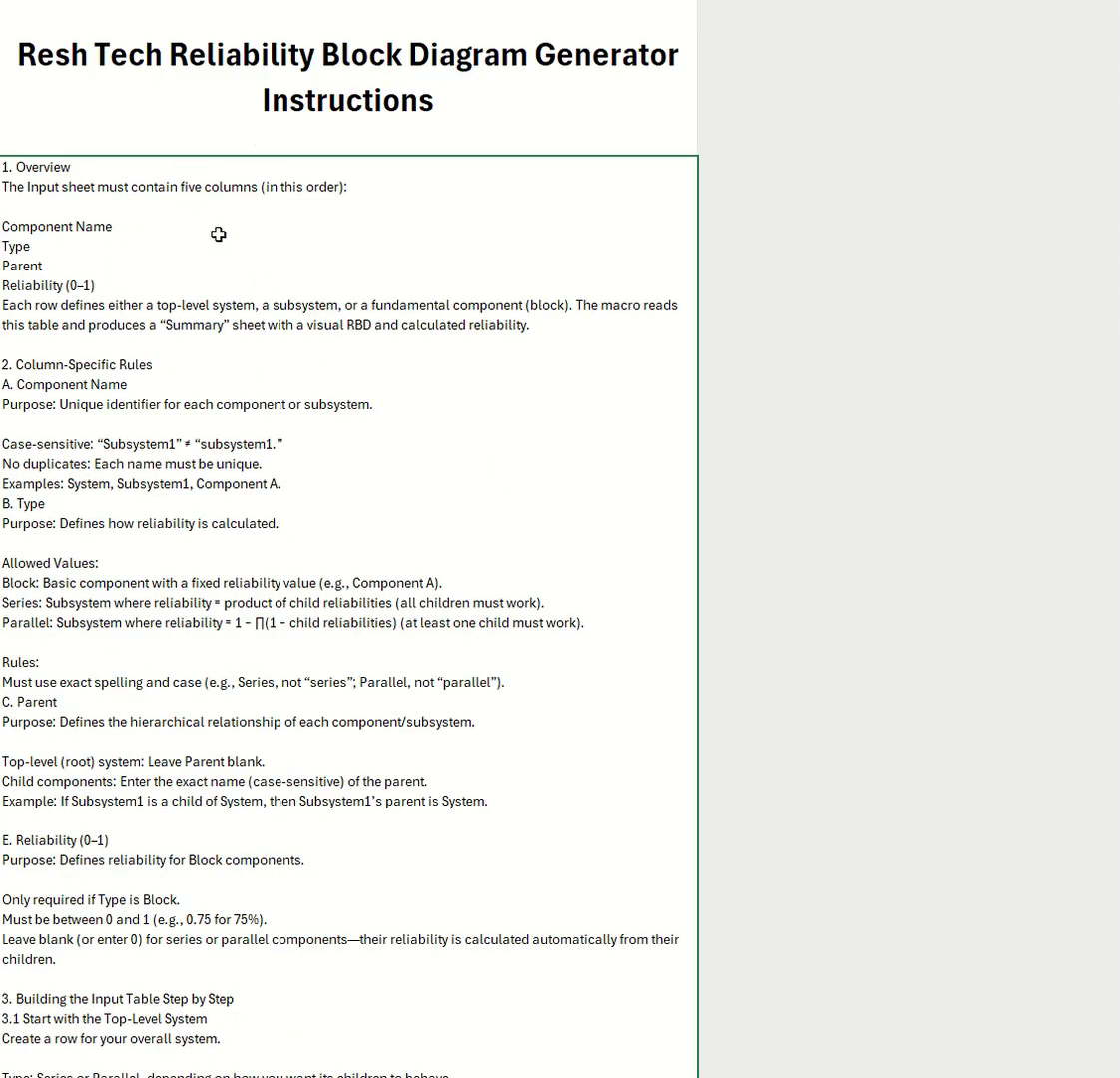
scroll(219, 239, "down", 3)
scroll(230, 285, "down", 2)
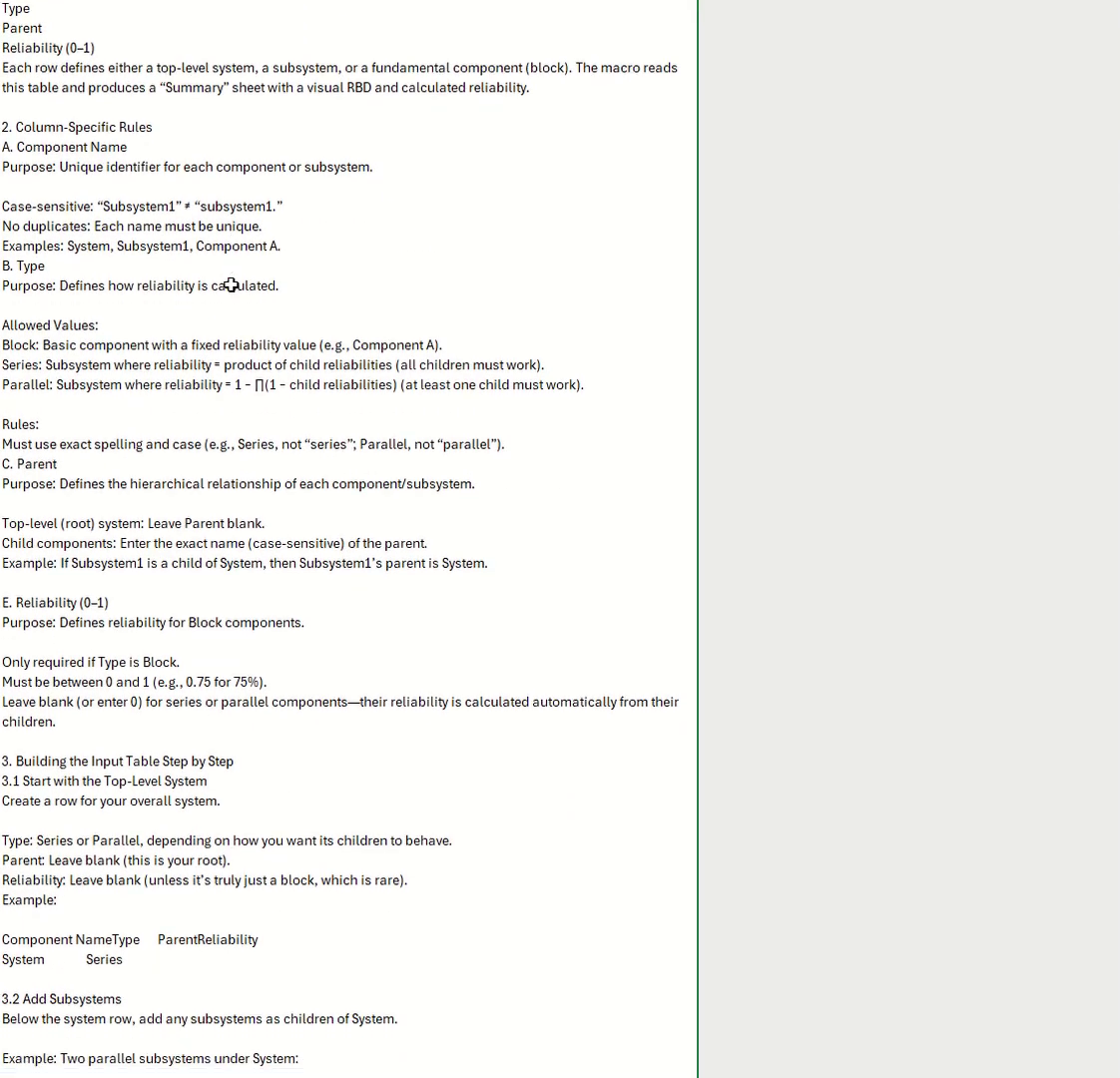
scroll(232, 284, "down", 4)
scroll(232, 283, "up", 3)
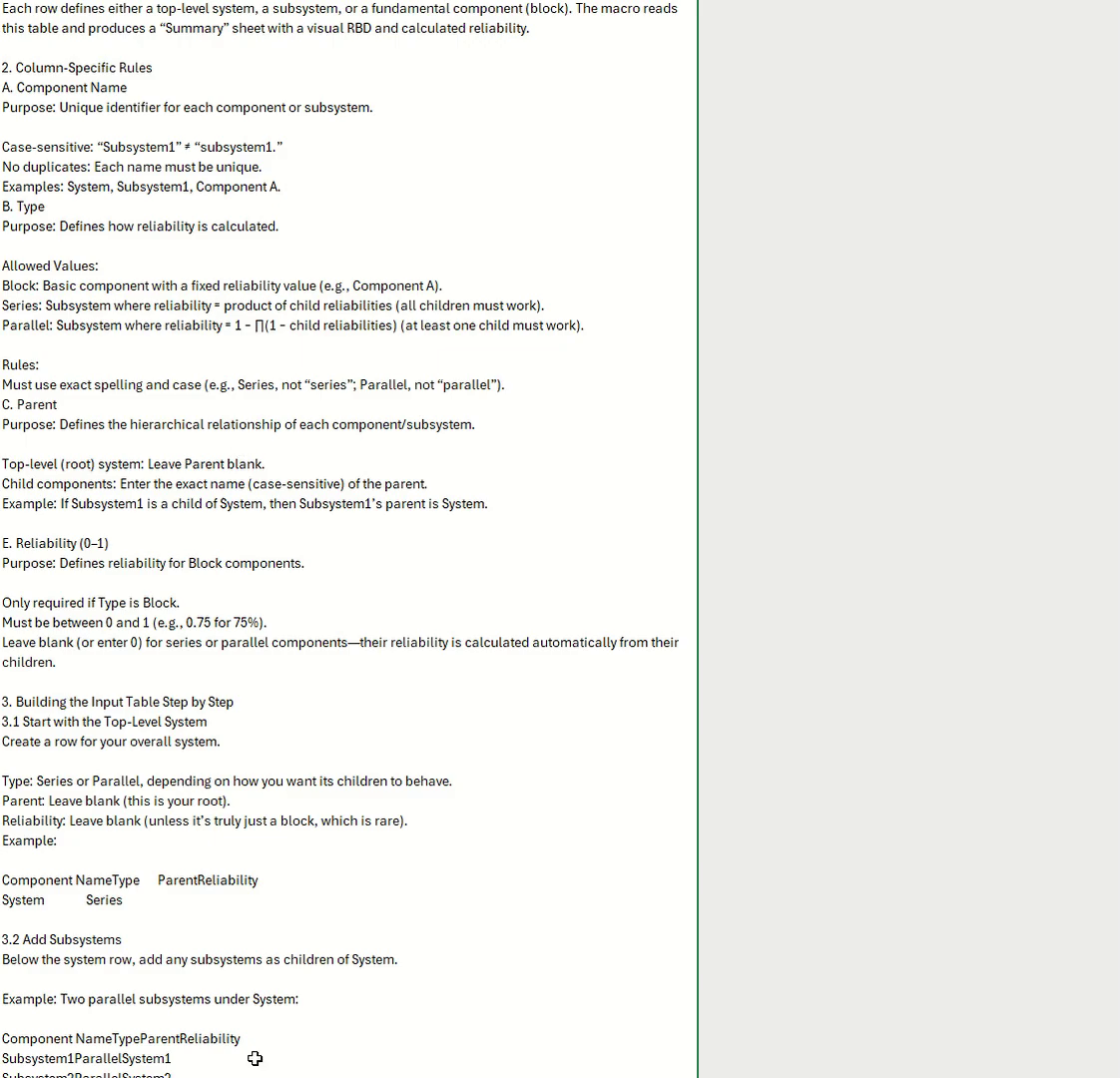
key("ctrl+Page_Up")
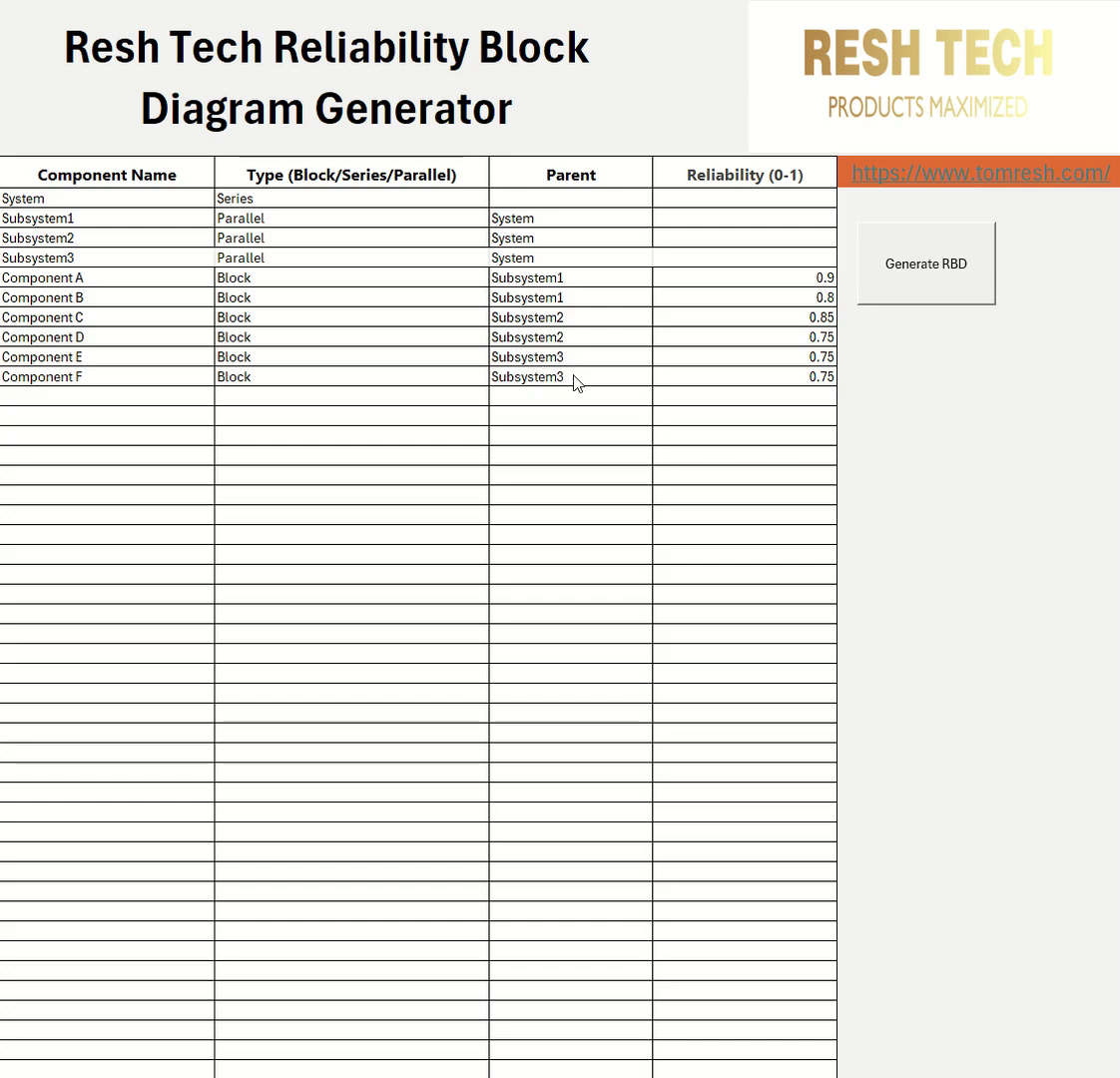
- Generate the RBD for system reliability 0.8843, then return to the input table and select the Subsystem3 row
left_click(959, 283)
left_click(959, 284)
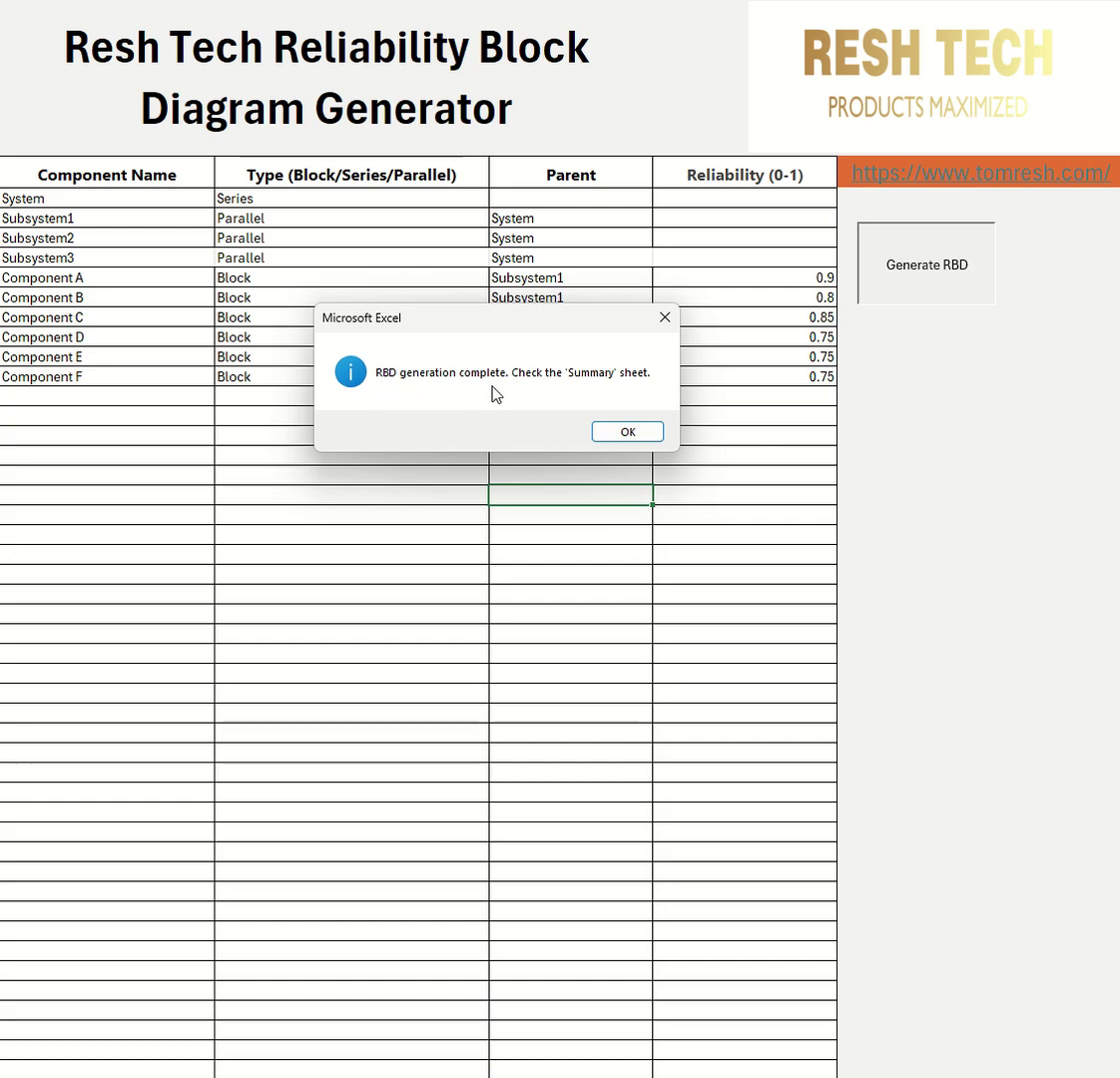
left_click(635, 433)
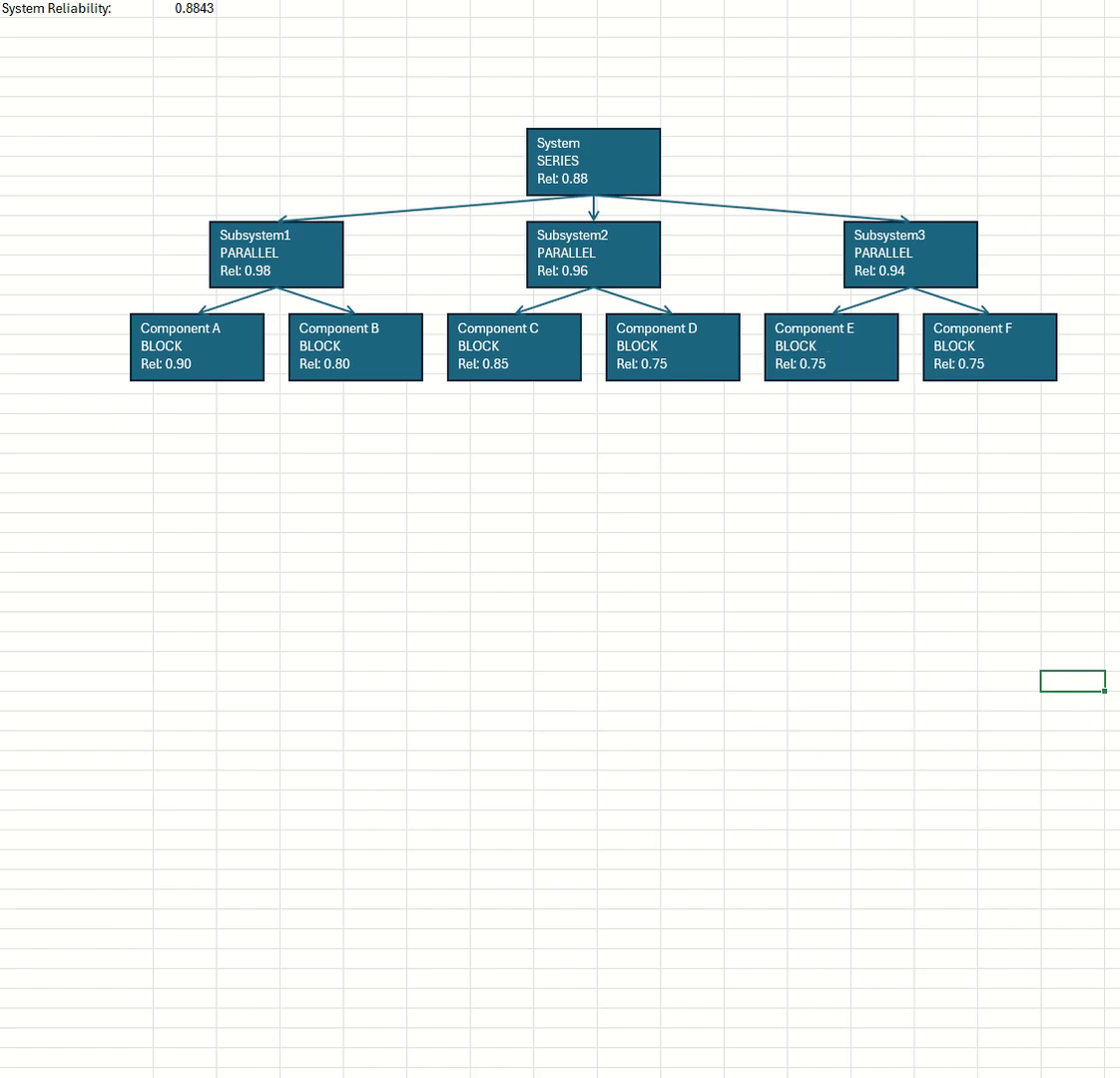
key("ctrl+Page_Up")
left_click_drag(77, 259, 674, 254)
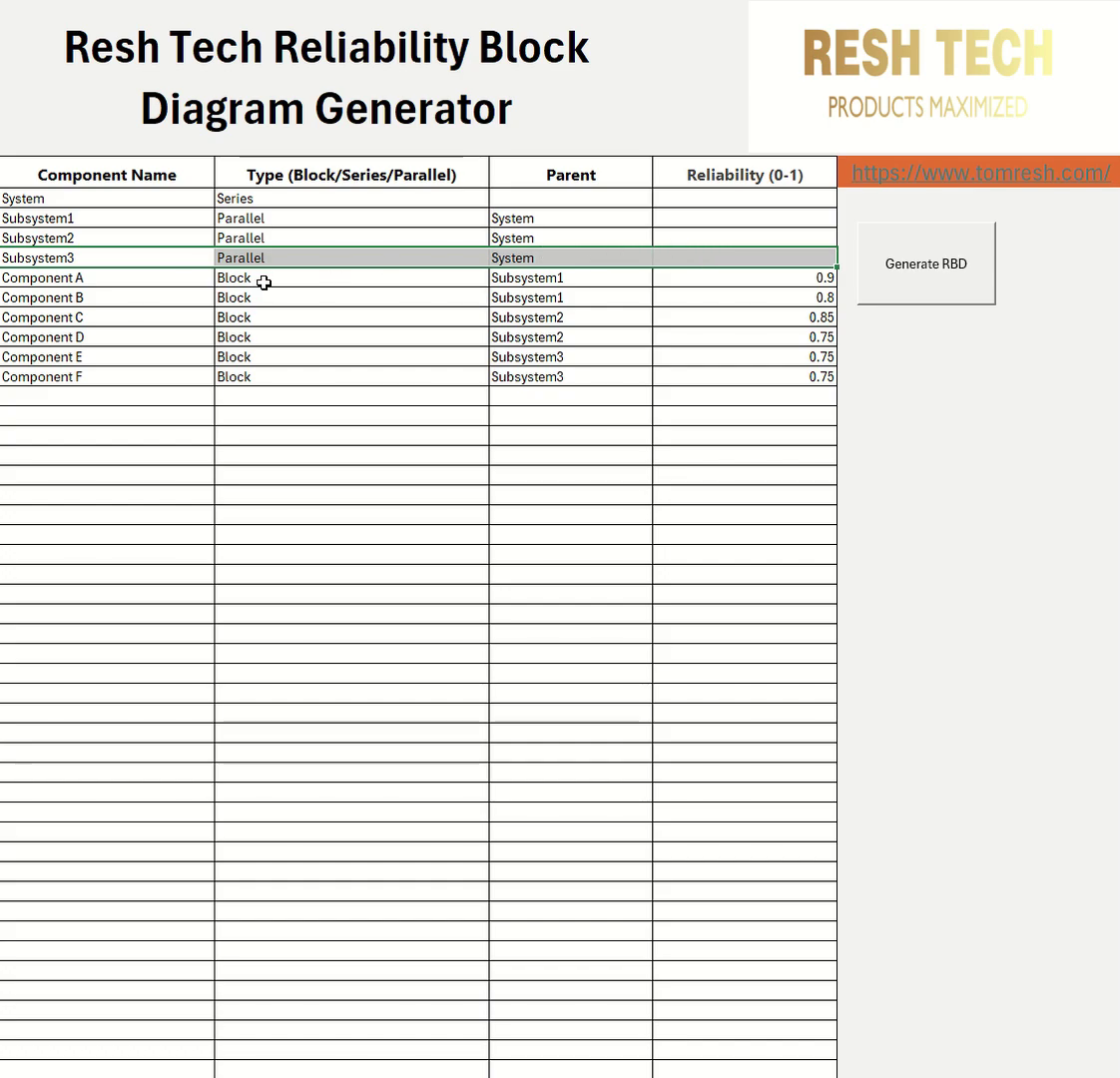
- Clear the Subsystem3 row and the Component E and F rows from the input table
key("Delete")
left_click(60, 357)
left_click_drag(211, 364, 559, 339)
key("Delete")
- Copy the Component A–D rows up into the empty row under Subsystem2
left_click_drag(474, 350, 43, 276)
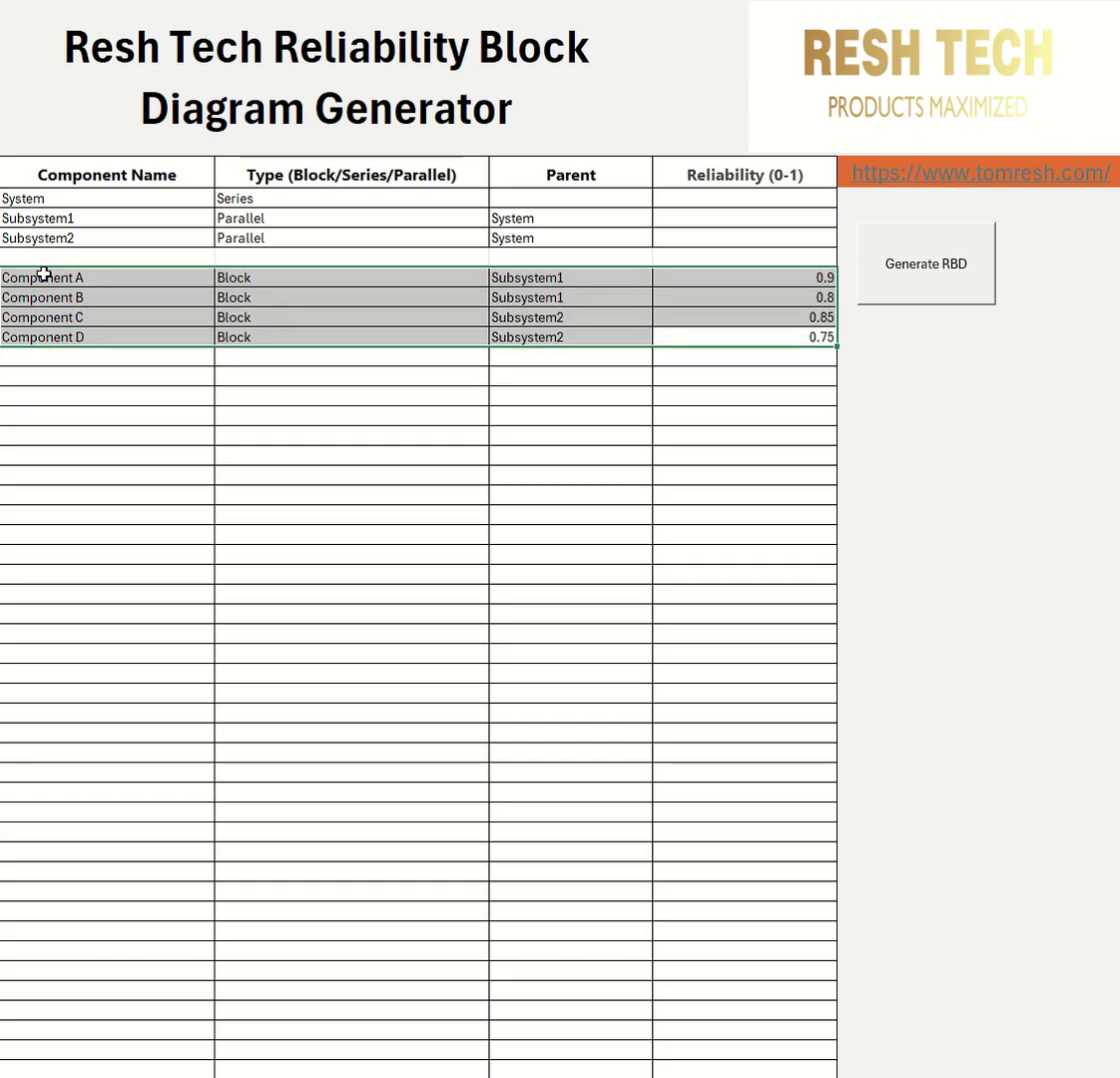
right_click(46, 286)
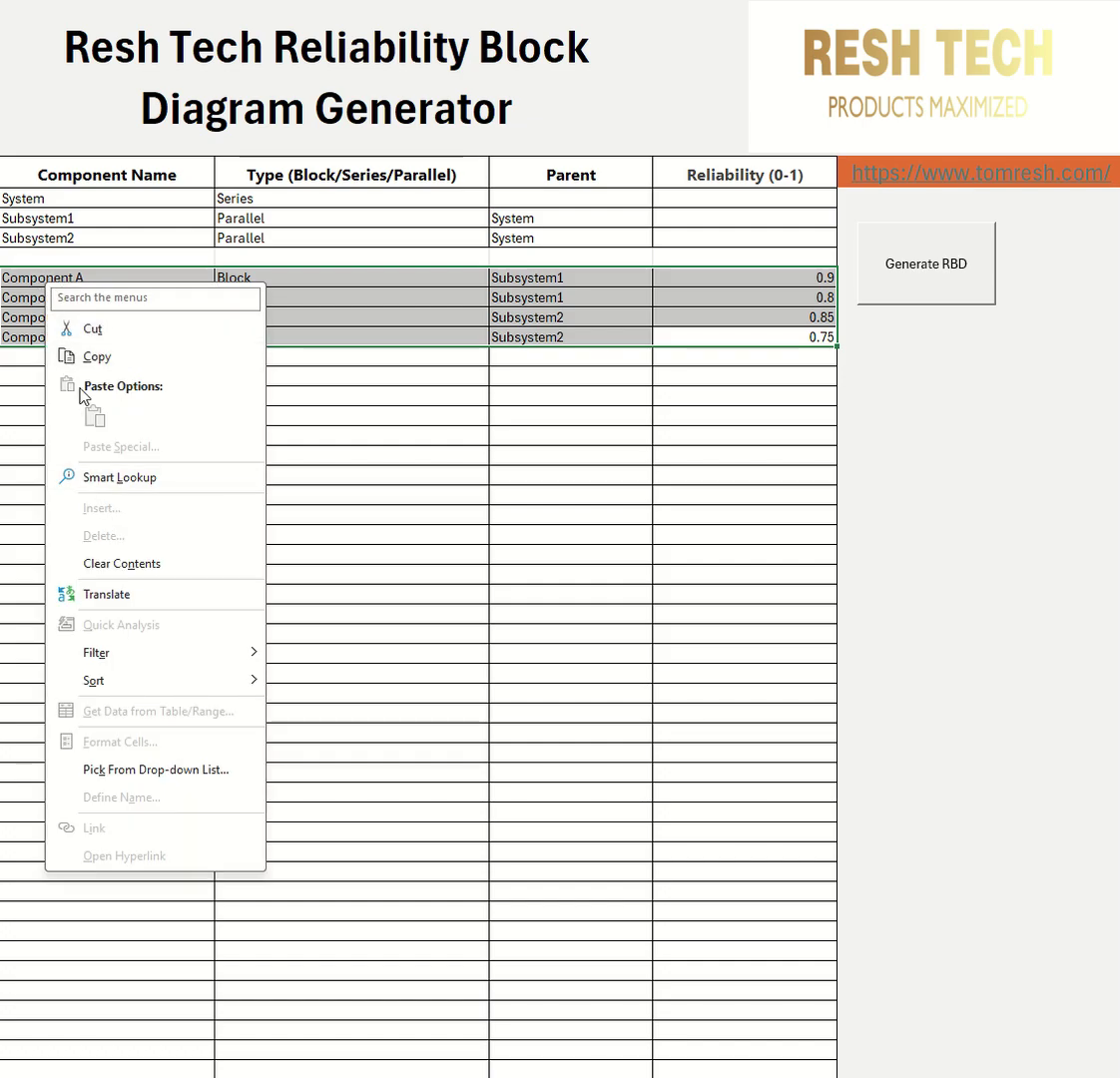
left_click(100, 357)
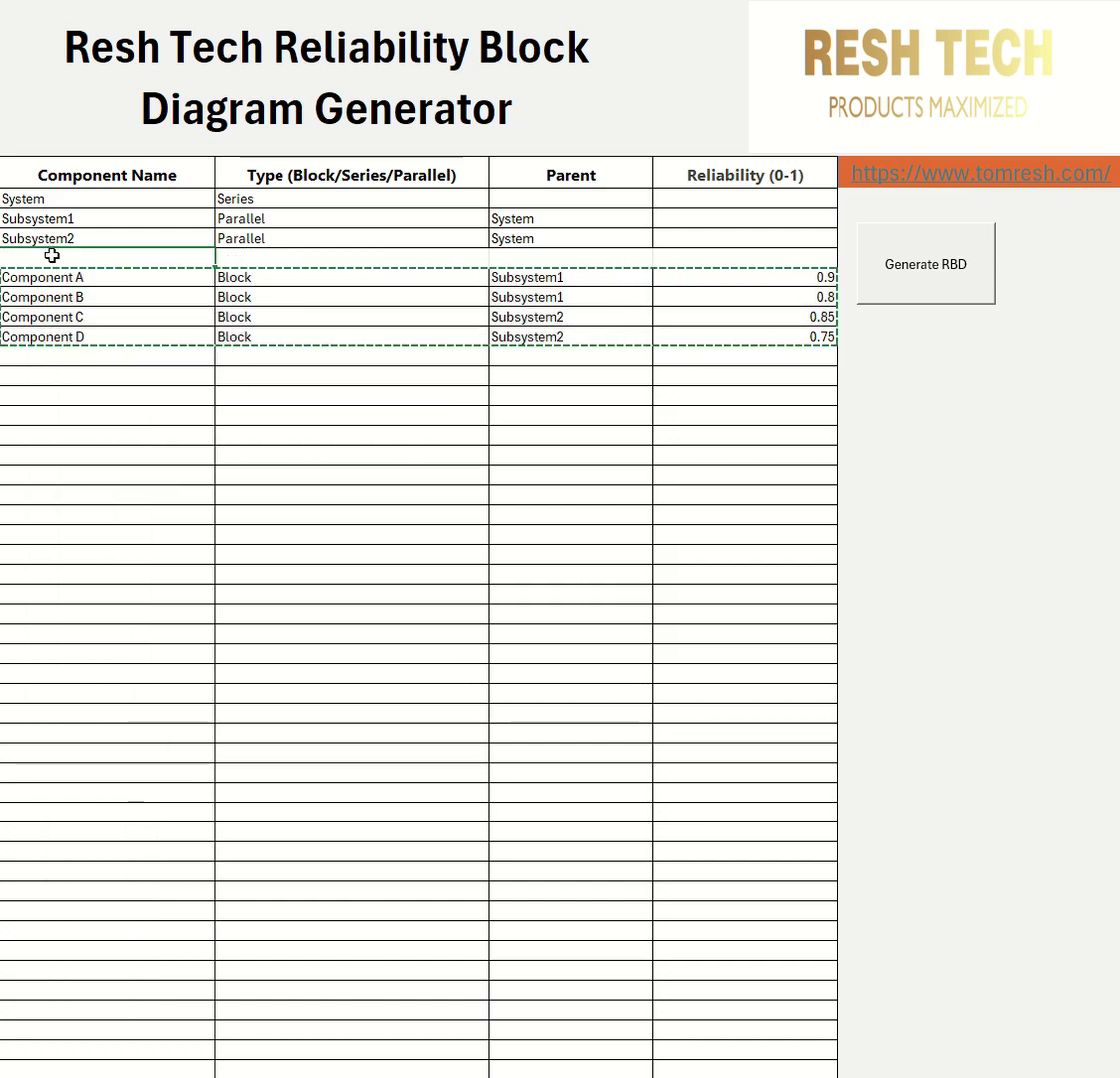
left_click(50, 257)
key("ctrl+c")
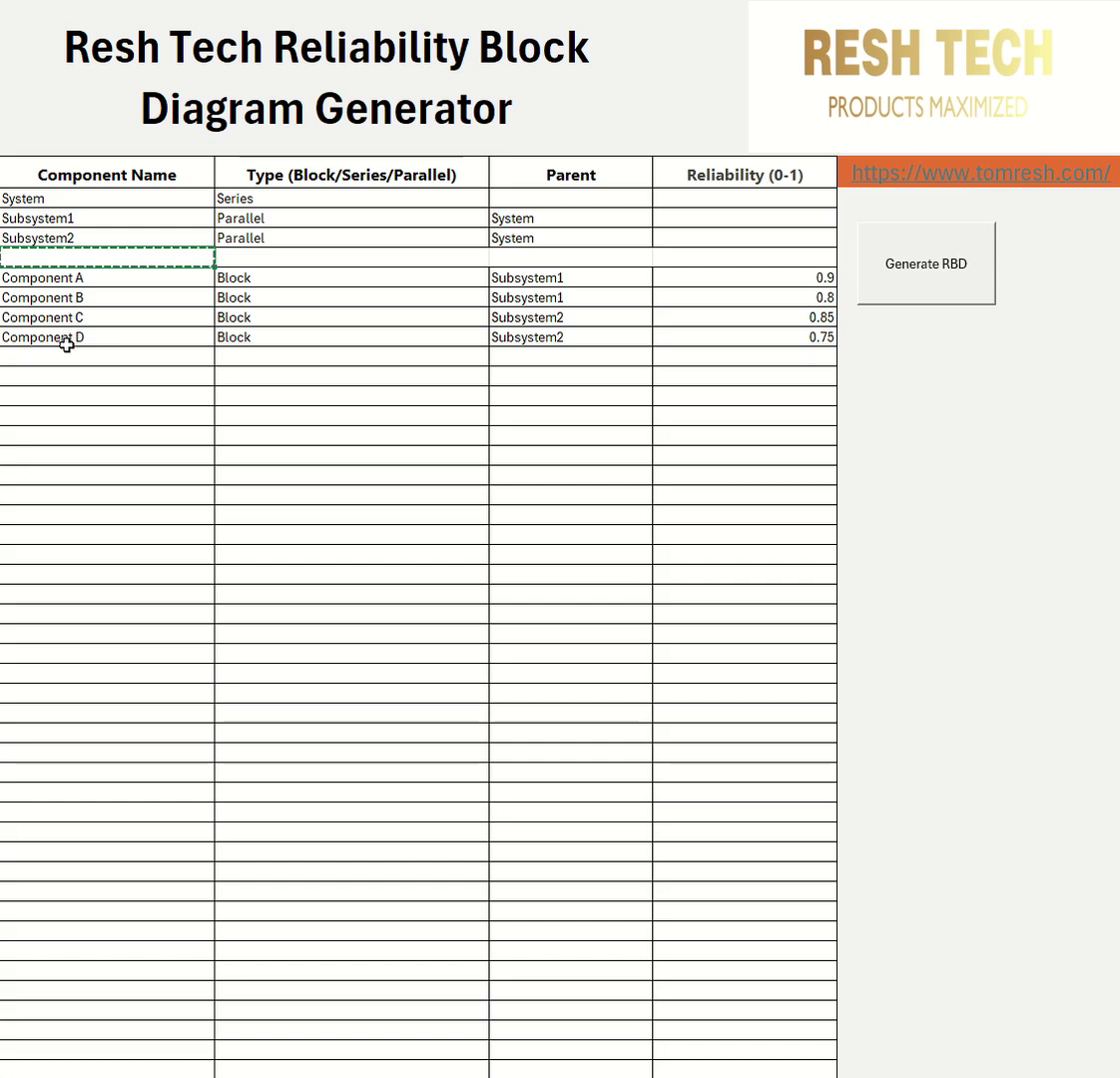
left_click(75, 280)
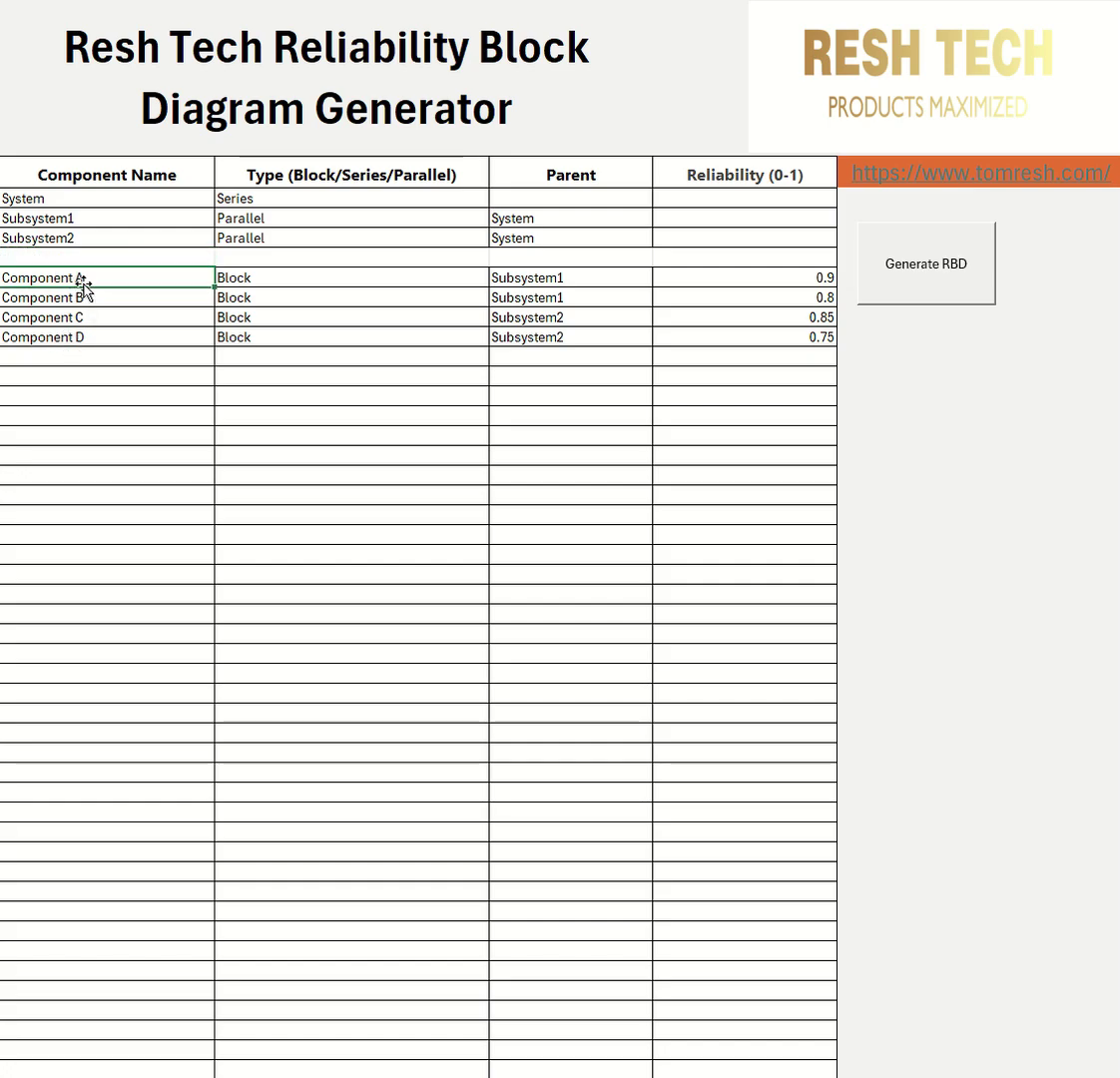
left_click_drag(78, 279, 786, 333)
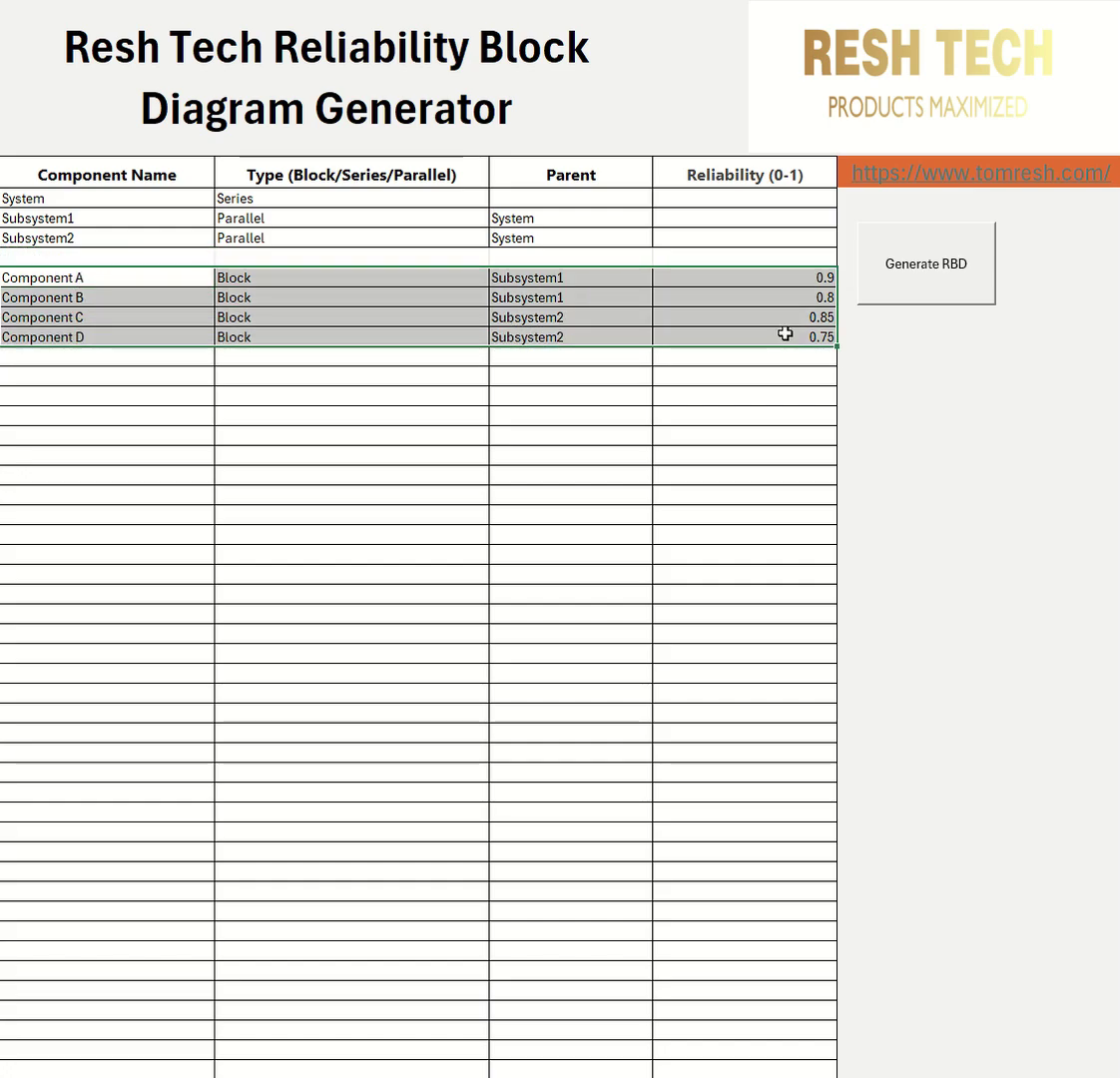
key("ctrl+c")
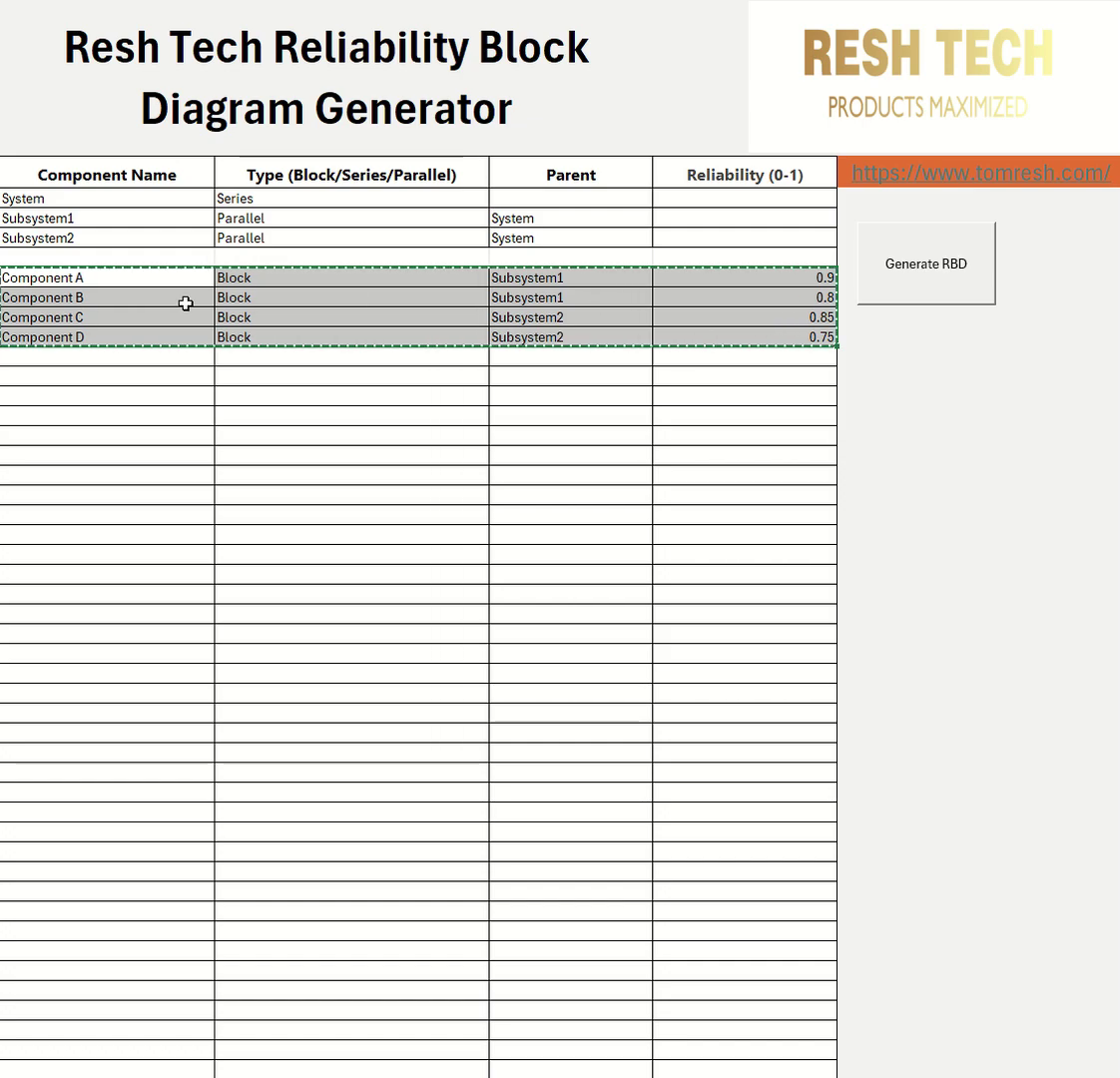
left_click(122, 256)
key("ctrl+v")
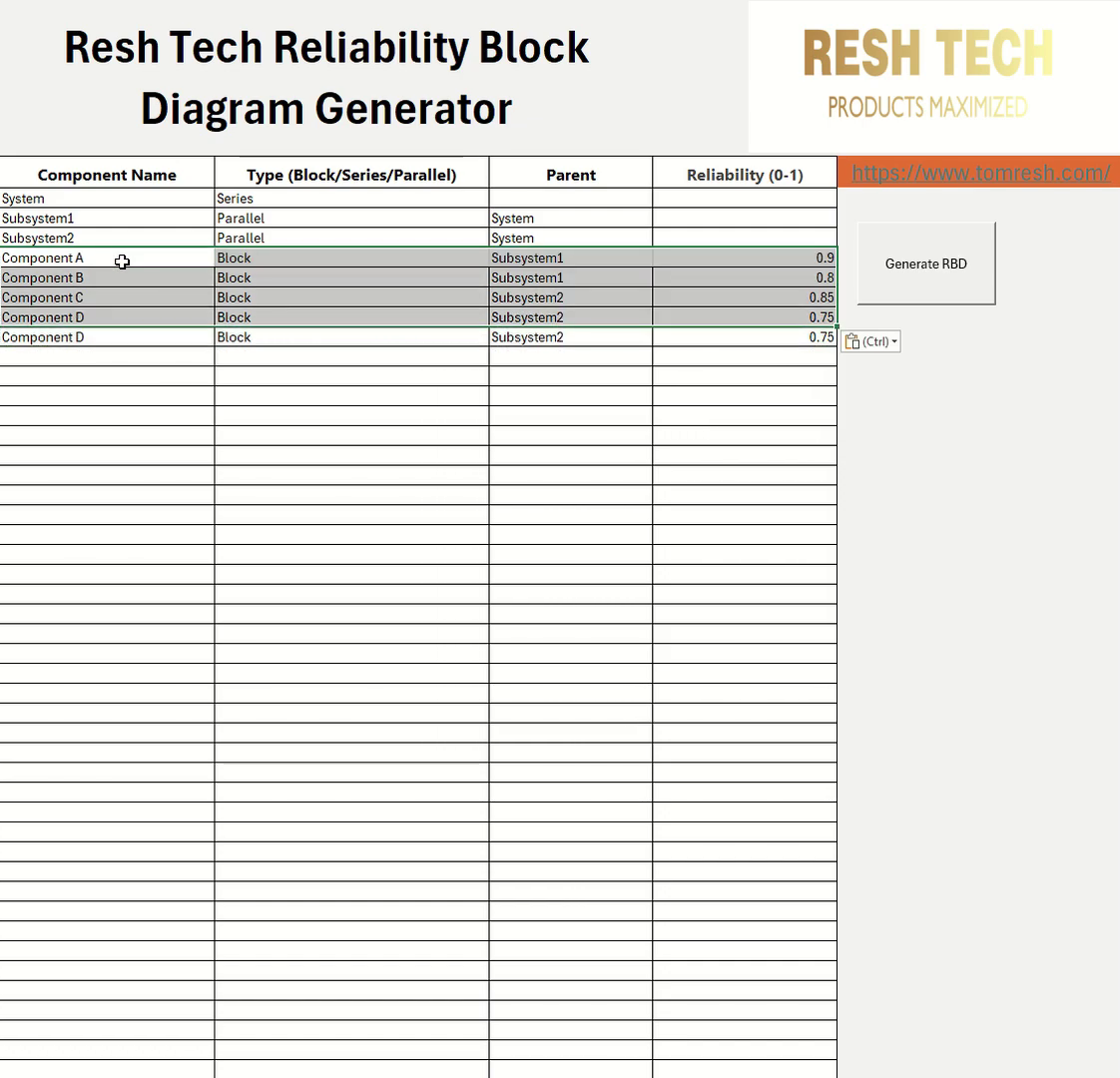
- Clear the leftover duplicate Component D row at the bottom of the table
left_click_drag(74, 340, 708, 335)
left_click(749, 344)
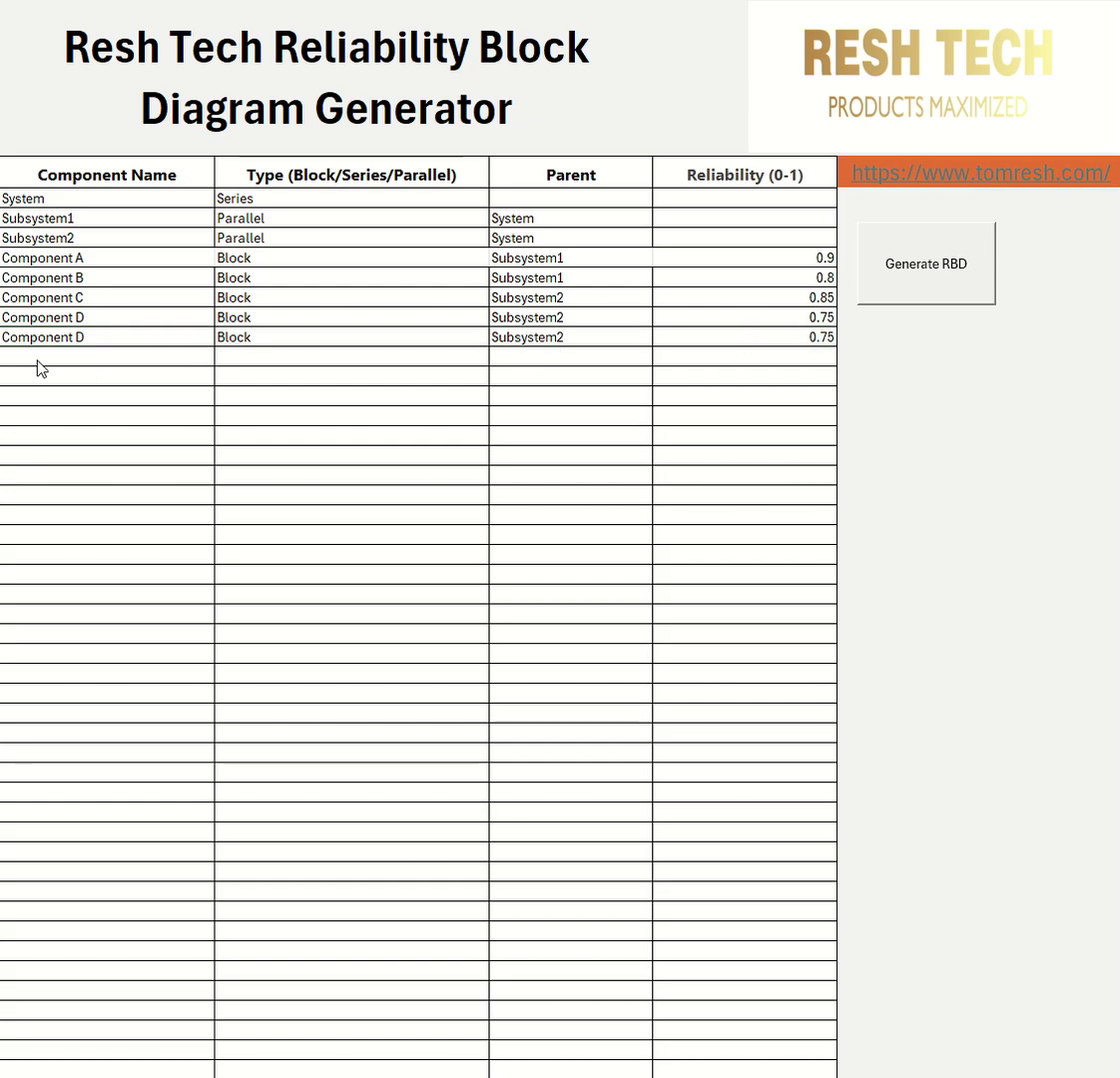
left_click_drag(65, 332, 385, 331)
key("Delete")
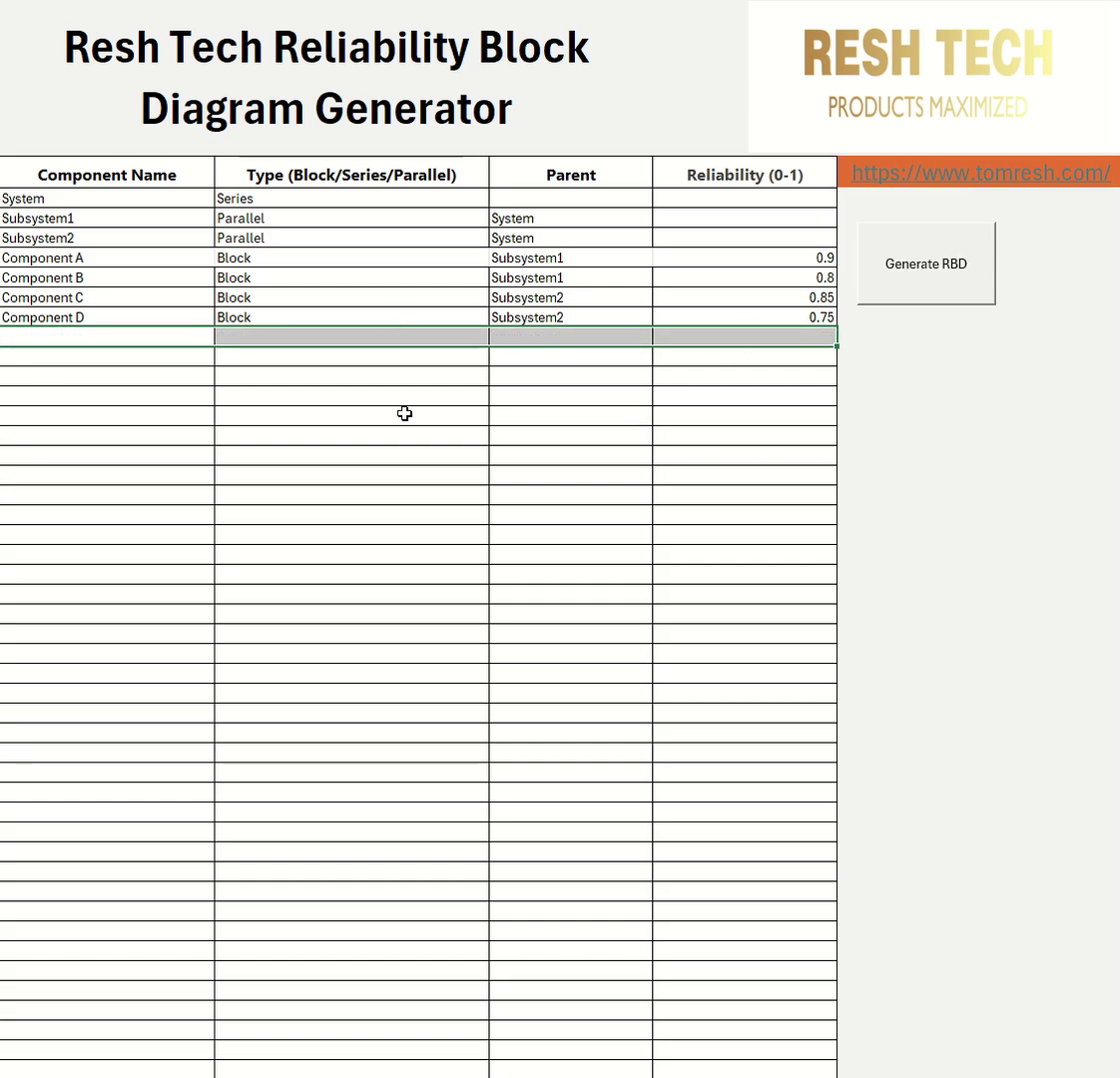
left_click(414, 427)
- Regenerate the four-component diagram with reliability 0.94325, then switch to the Instructions sheet
left_click(946, 269)
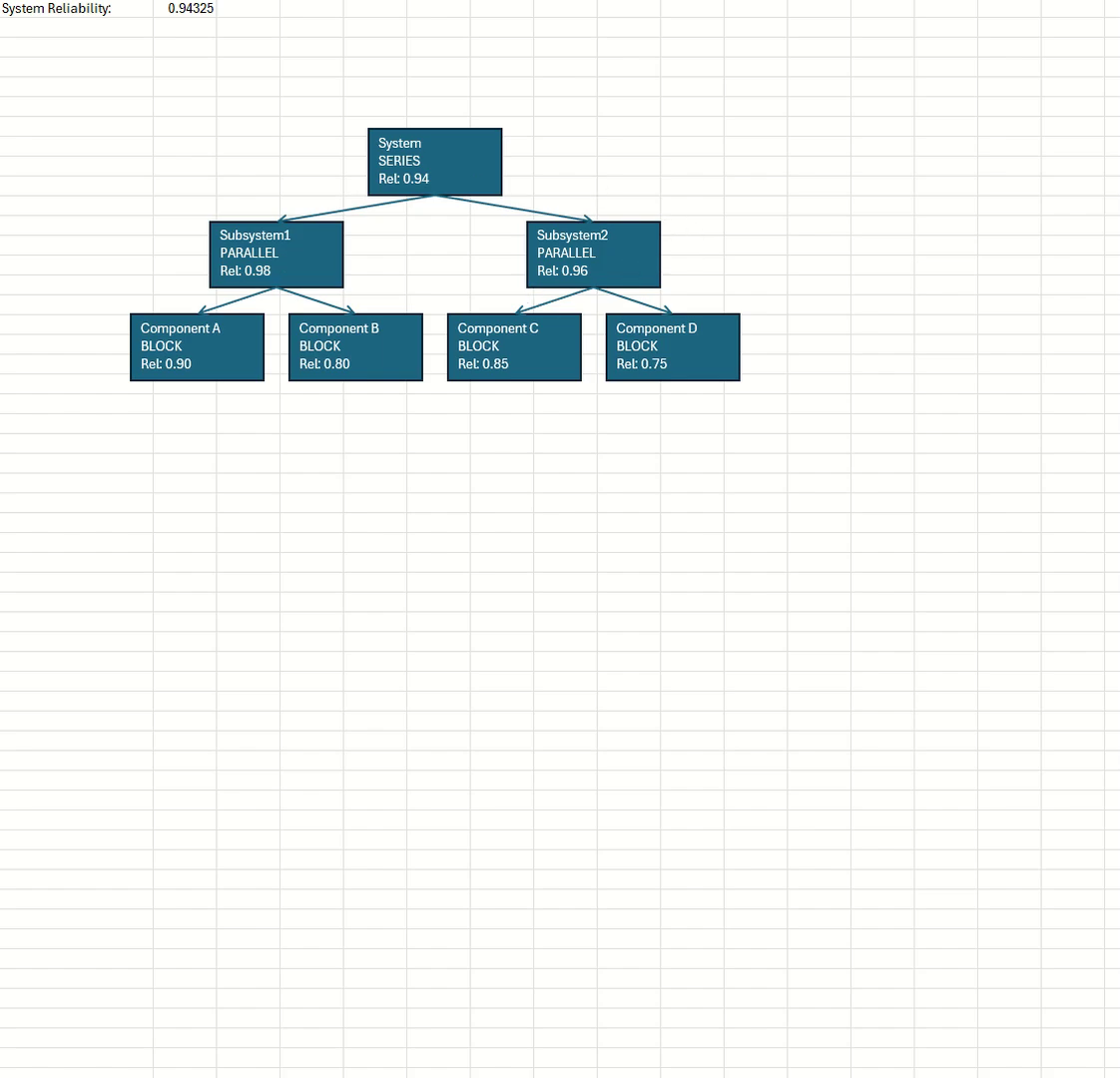
left_click(1072, 680)
key("ctrl+Page_Up")
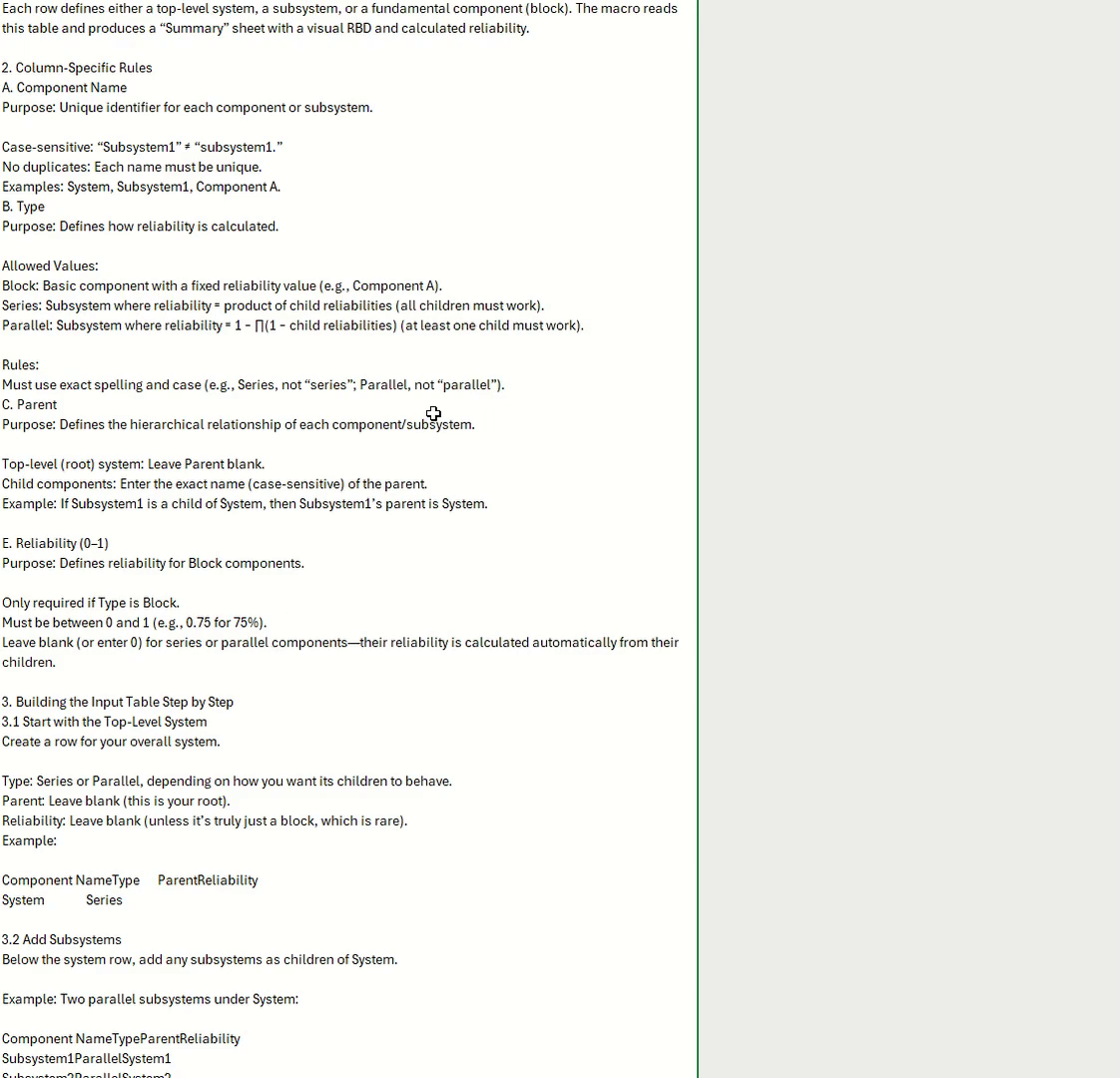
scroll(433, 413, "down", 4)
scroll(433, 413, "down", 1)
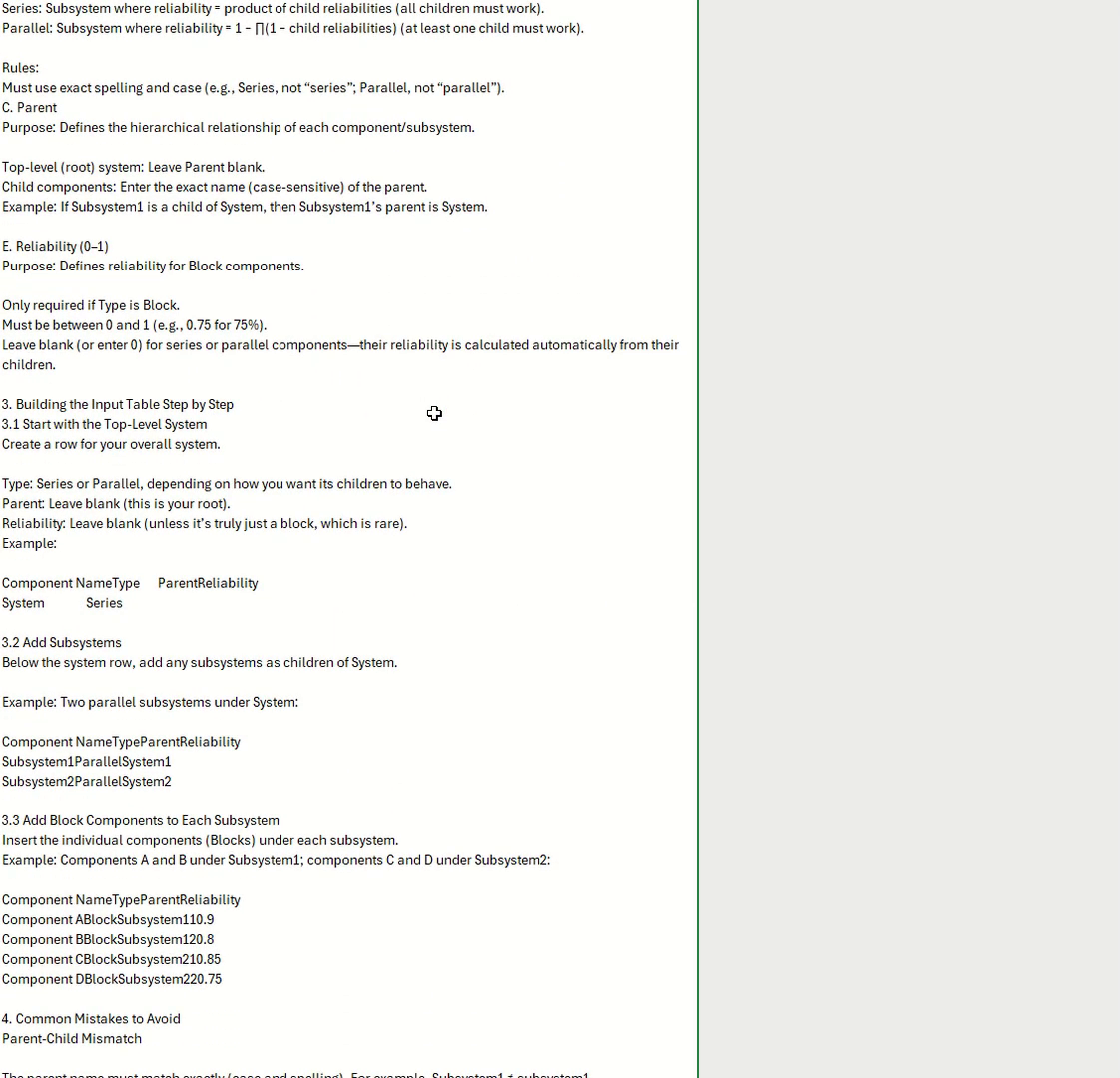
scroll(434, 413, "down", 5)
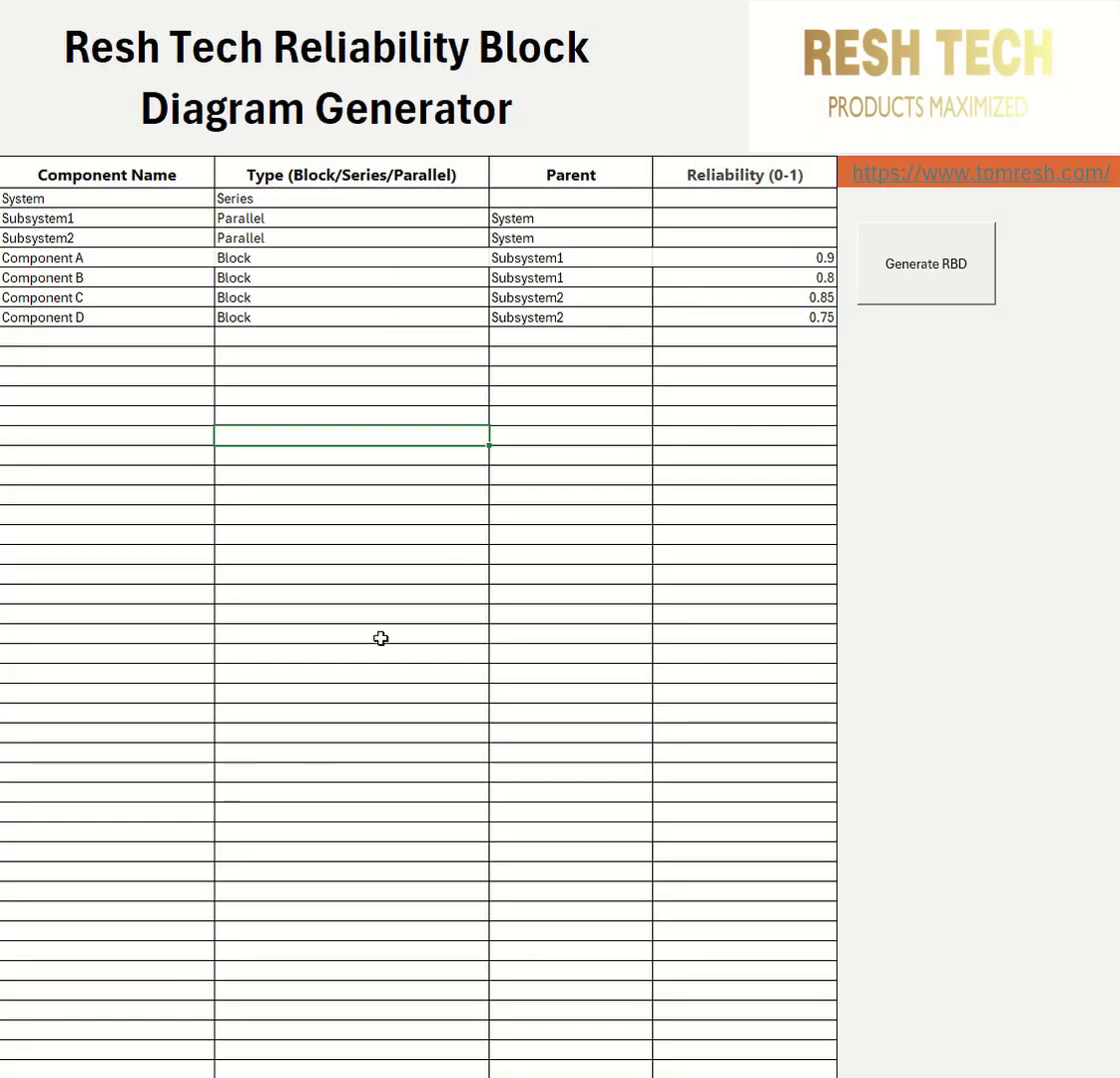
left_click(415, 577)
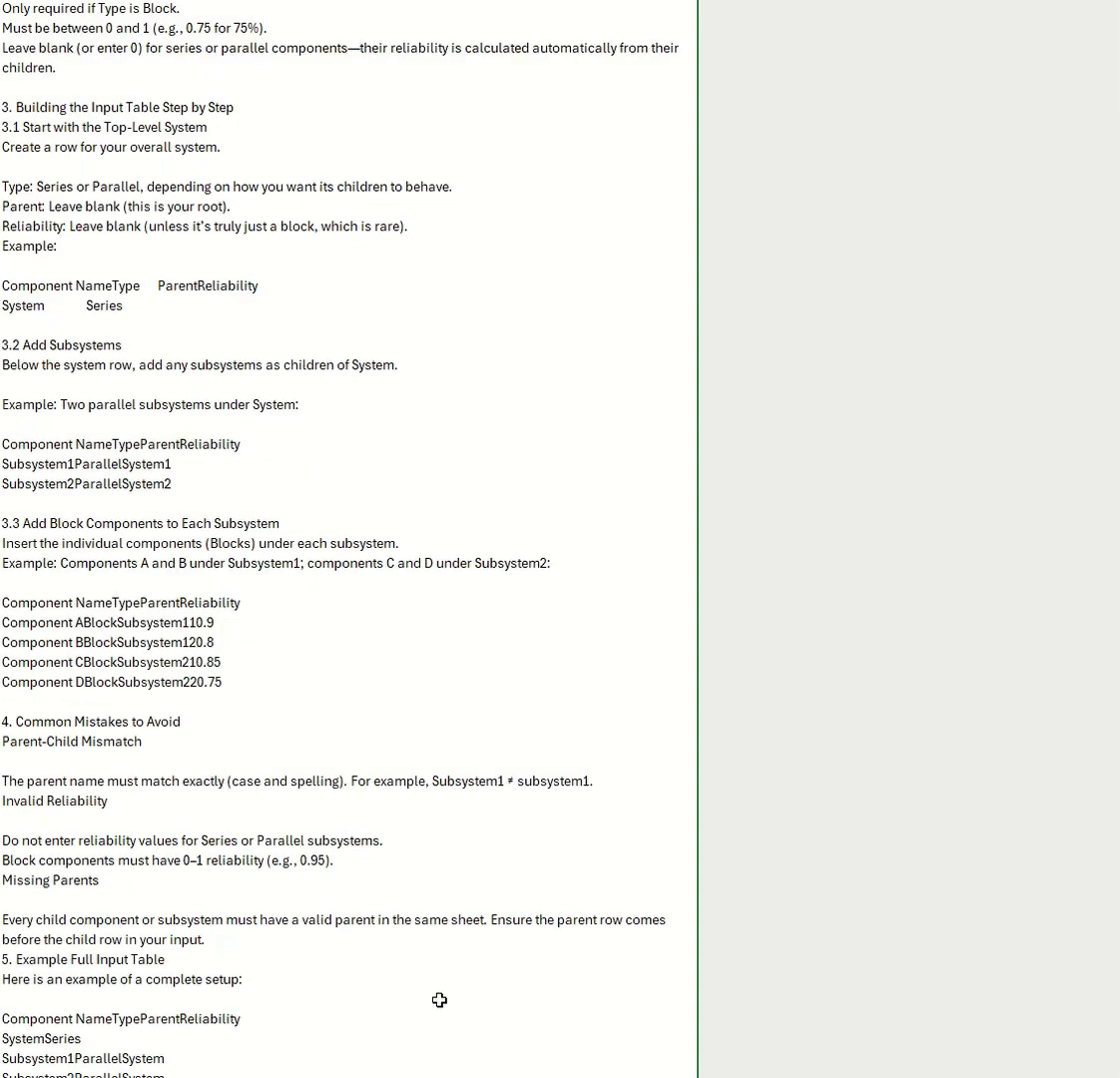
scroll(402, 469, "up", 10)
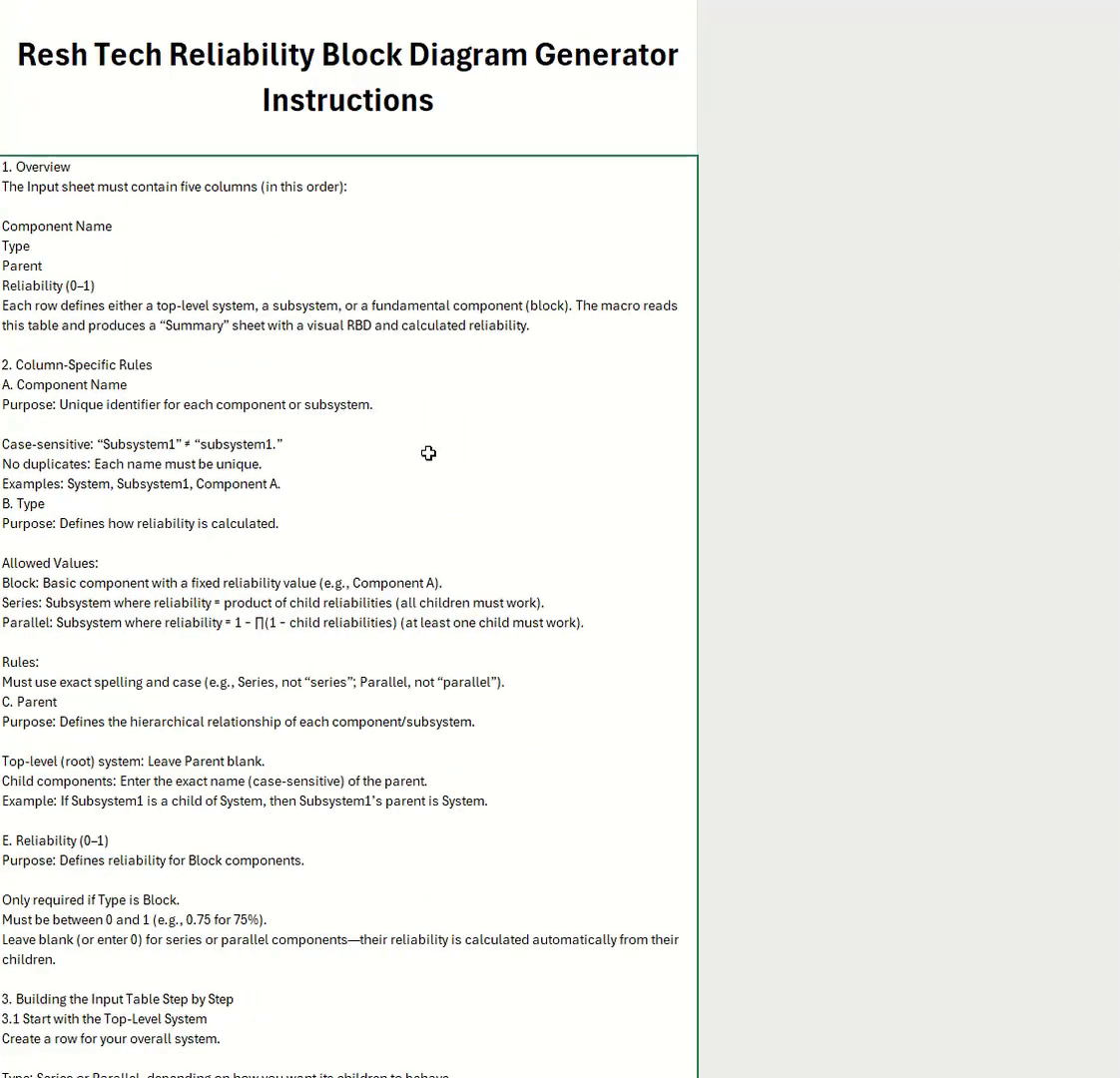
scroll(390, 265, "down", 10)
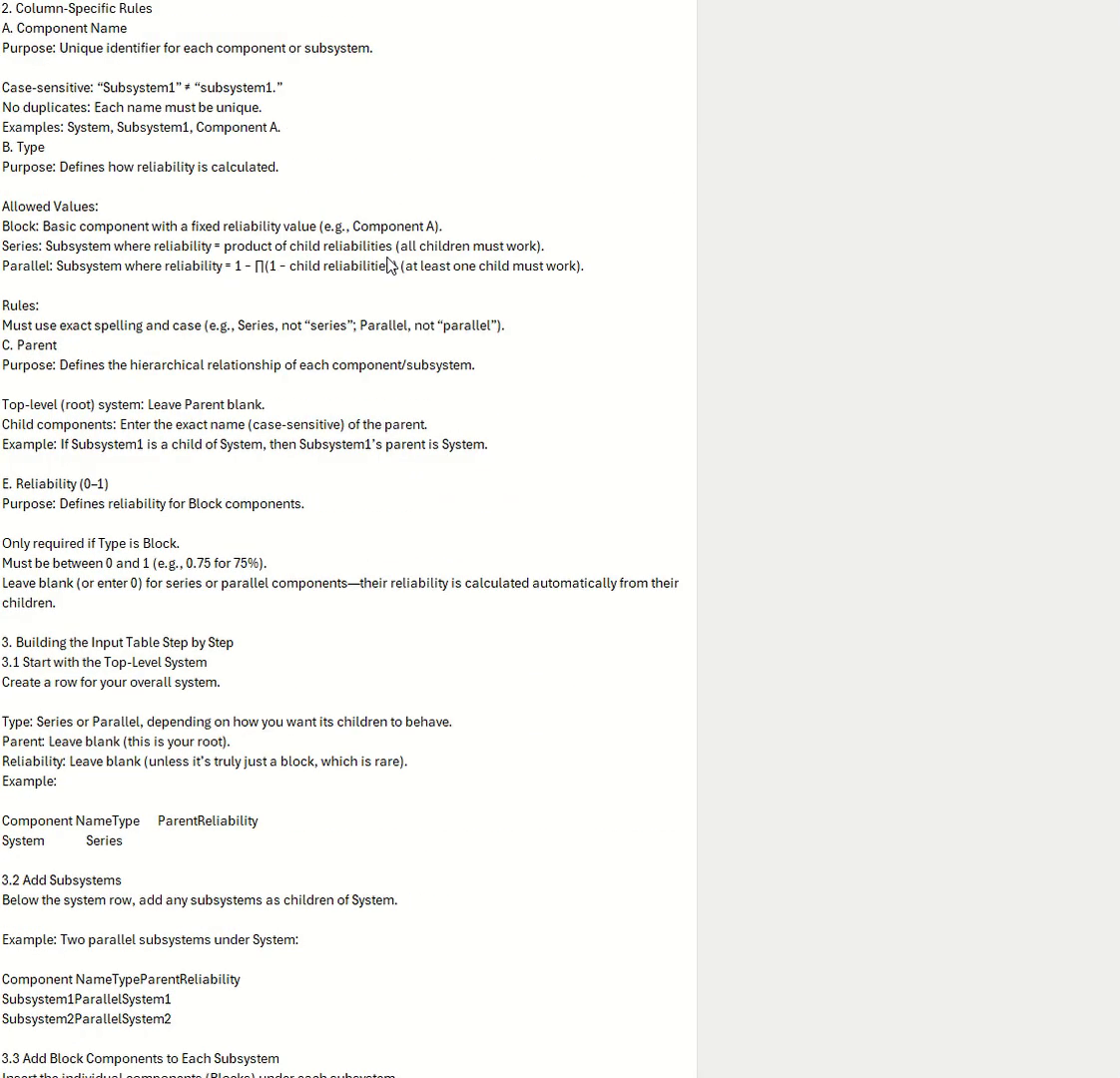
scroll(390, 266, "down", 10)
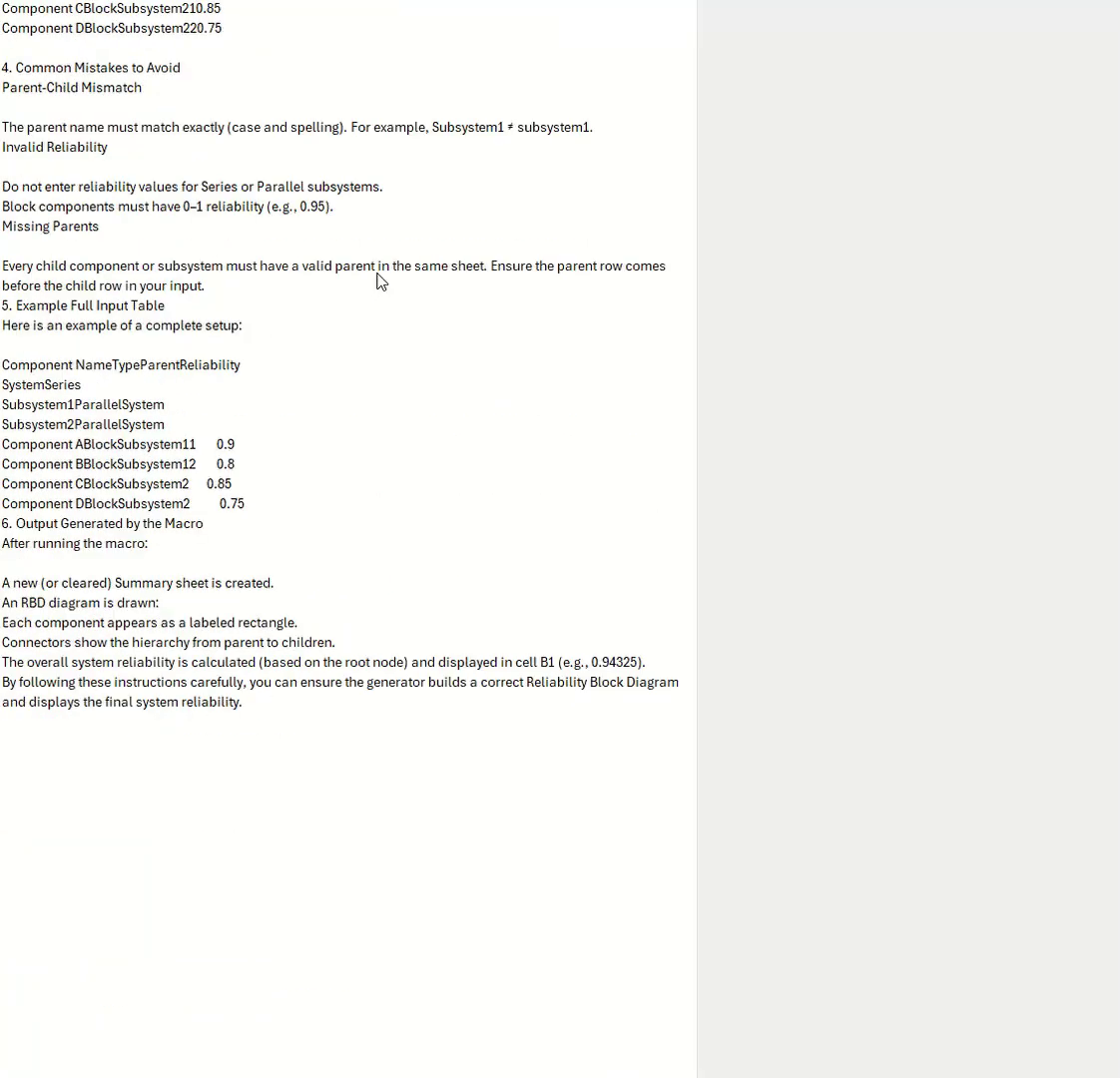
scroll(353, 298, "up", 10)
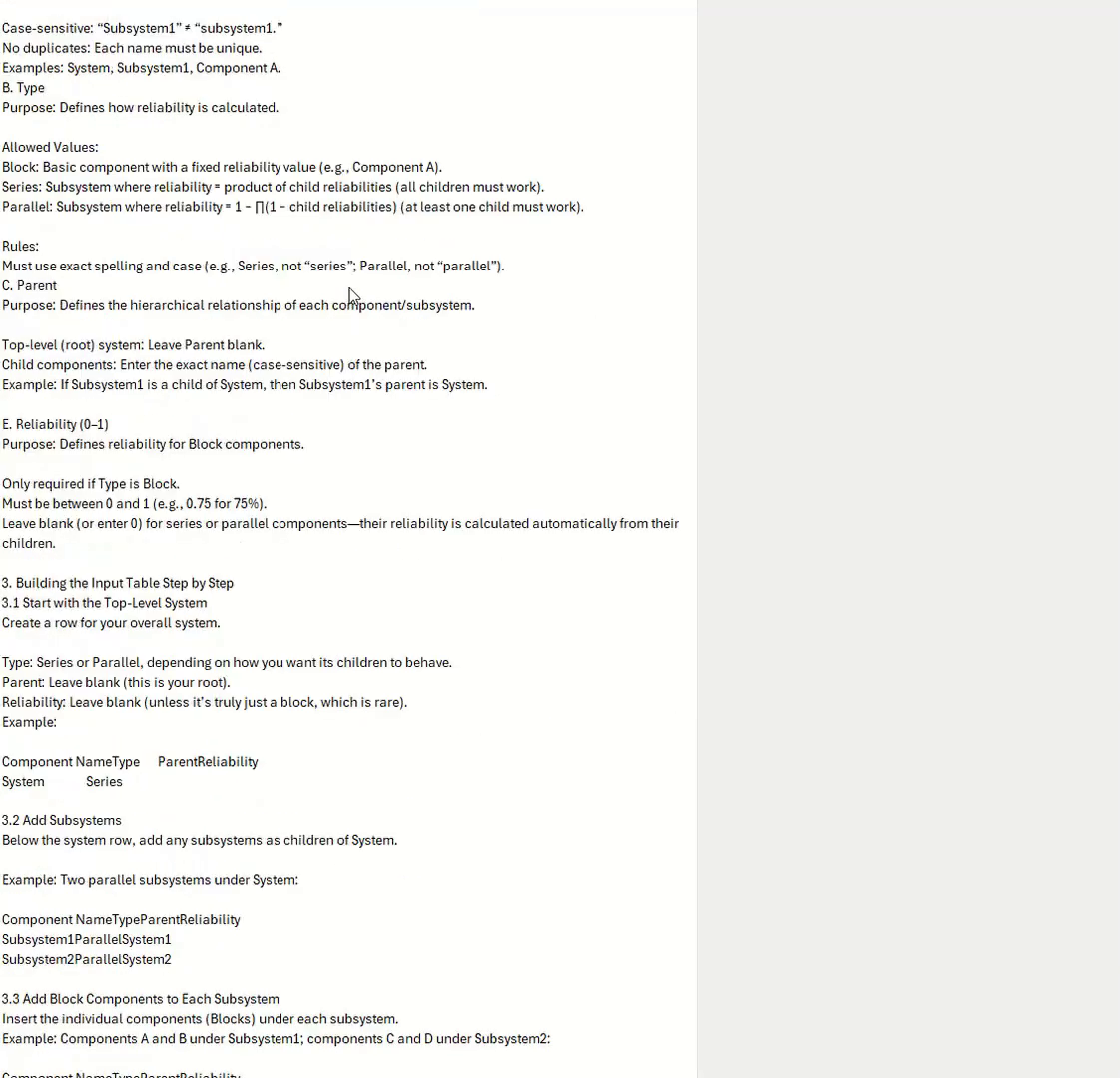